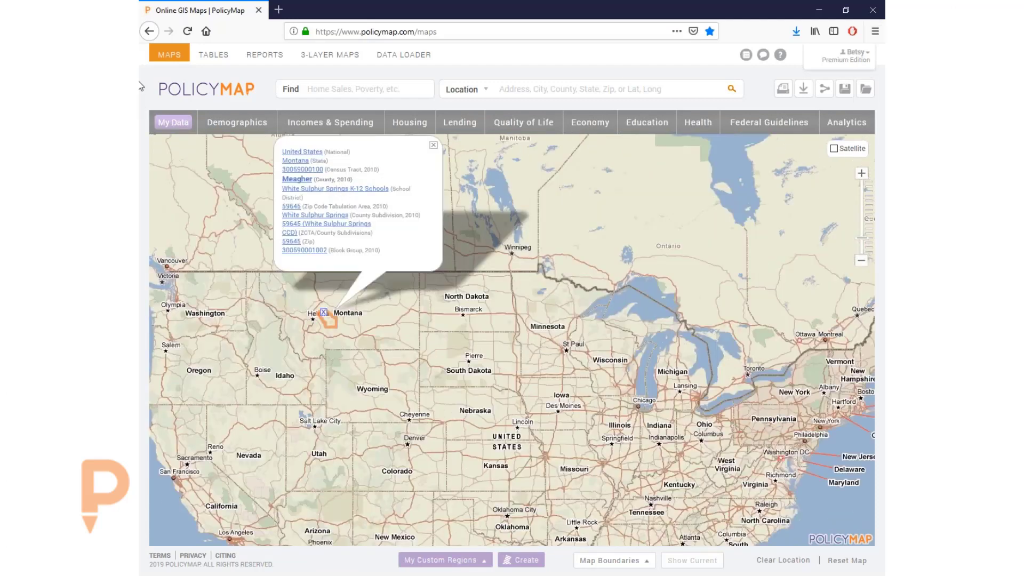
click(570, 31)
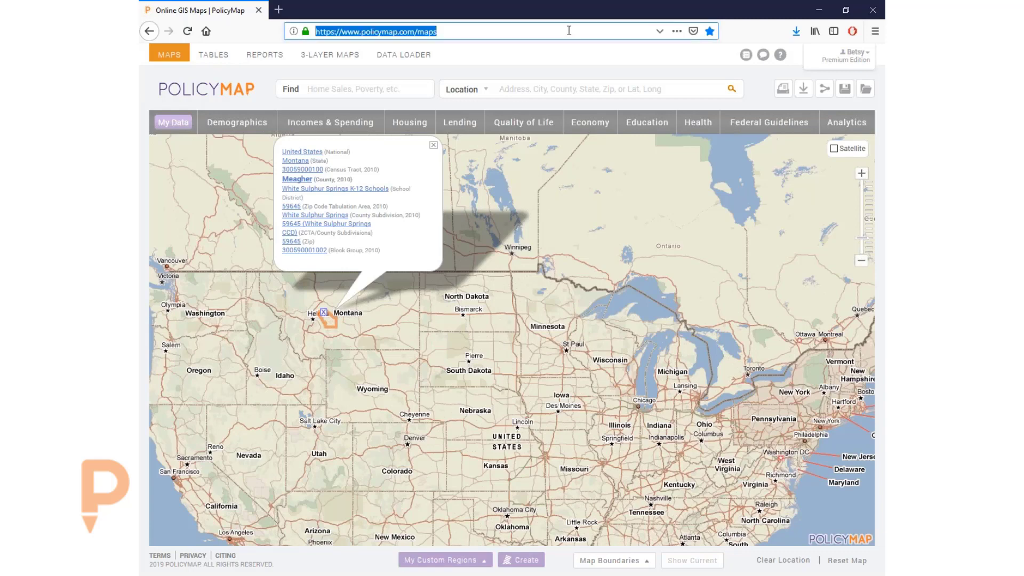
text(www.poli)
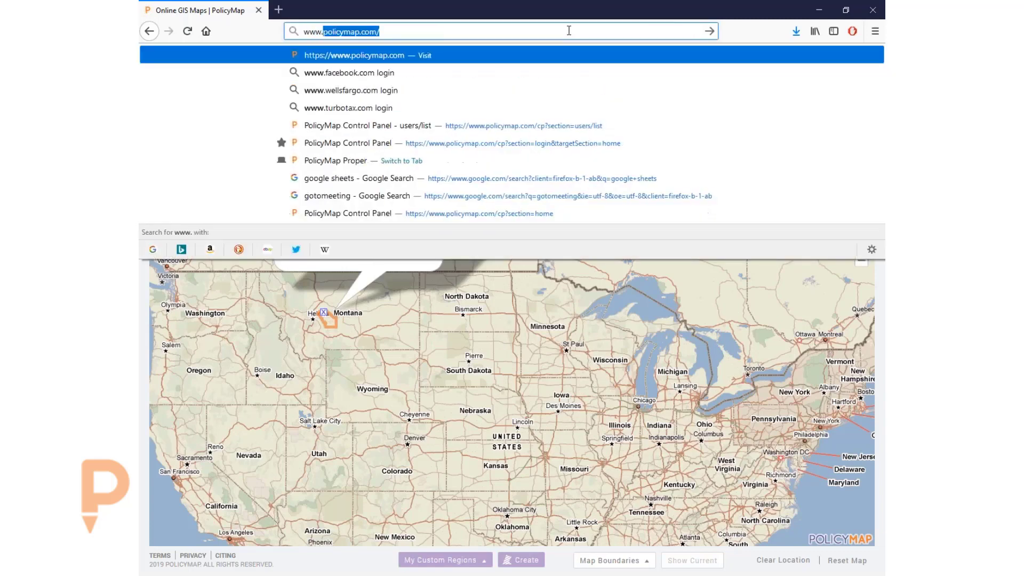
text(cymap.com/)
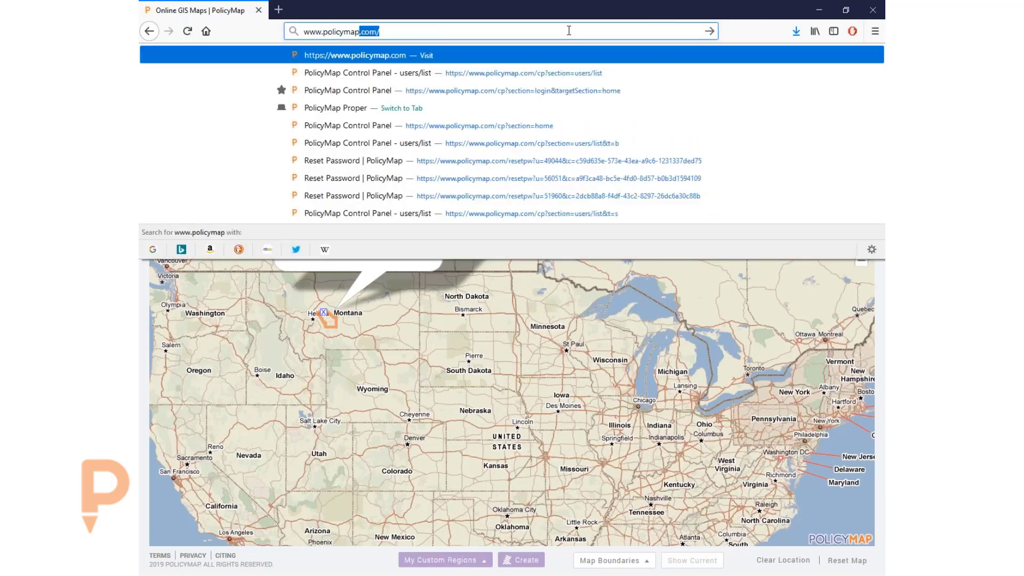
key(Return)
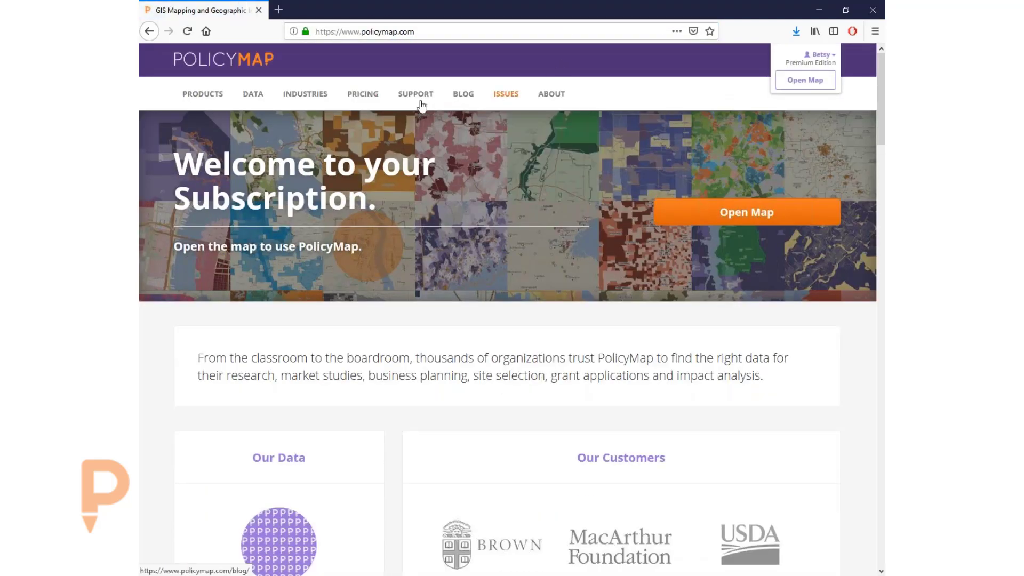
mouse_move(256, 100)
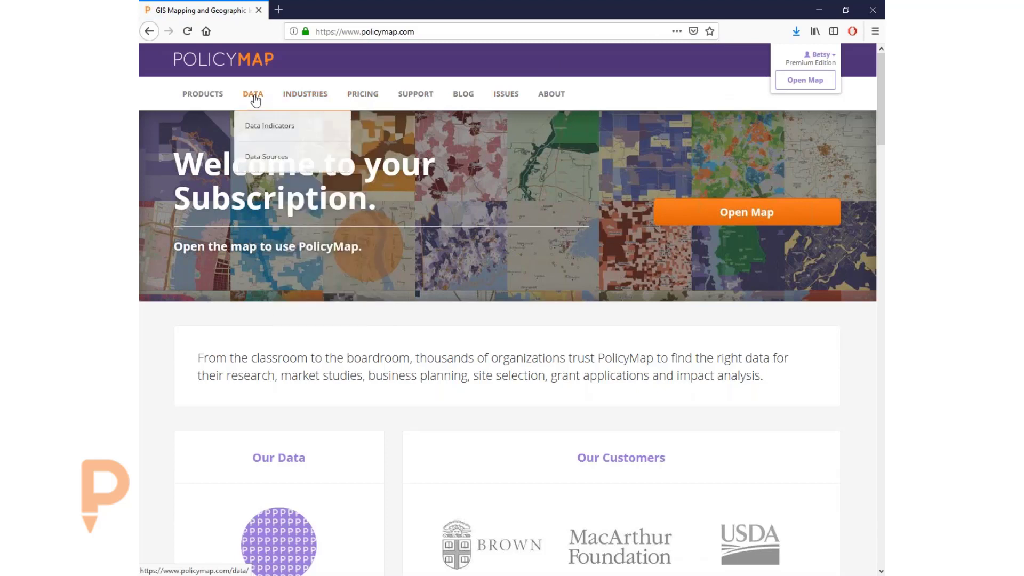
click(278, 132)
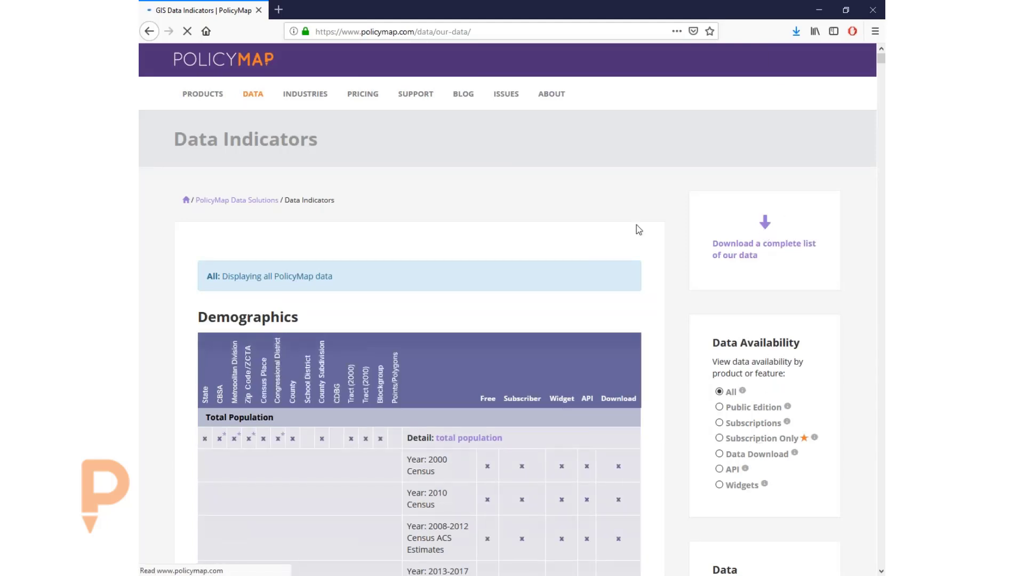
Look through the site's product offerings and open the Customer Stories page.
click(193, 99)
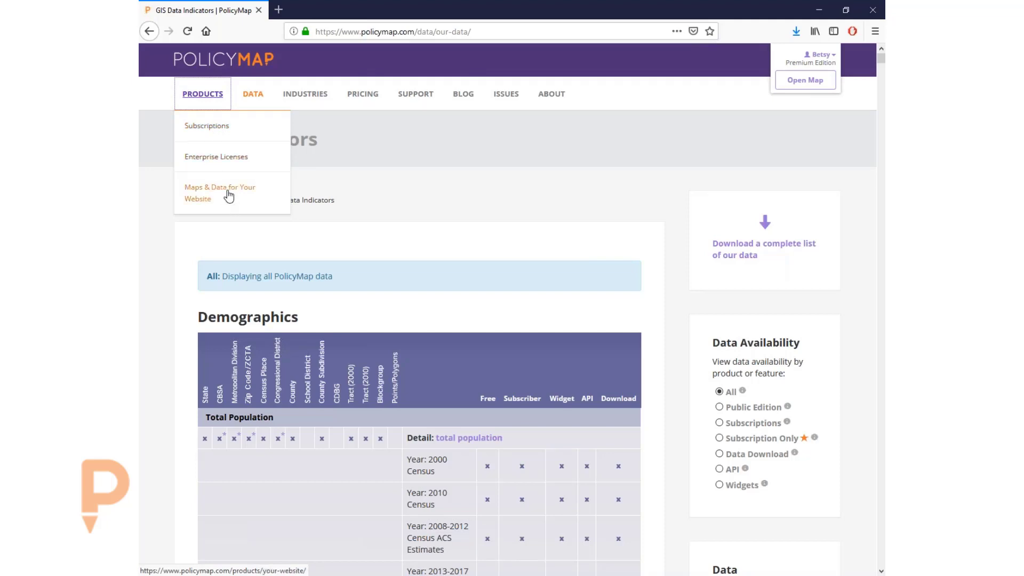
mouse_move(469, 104)
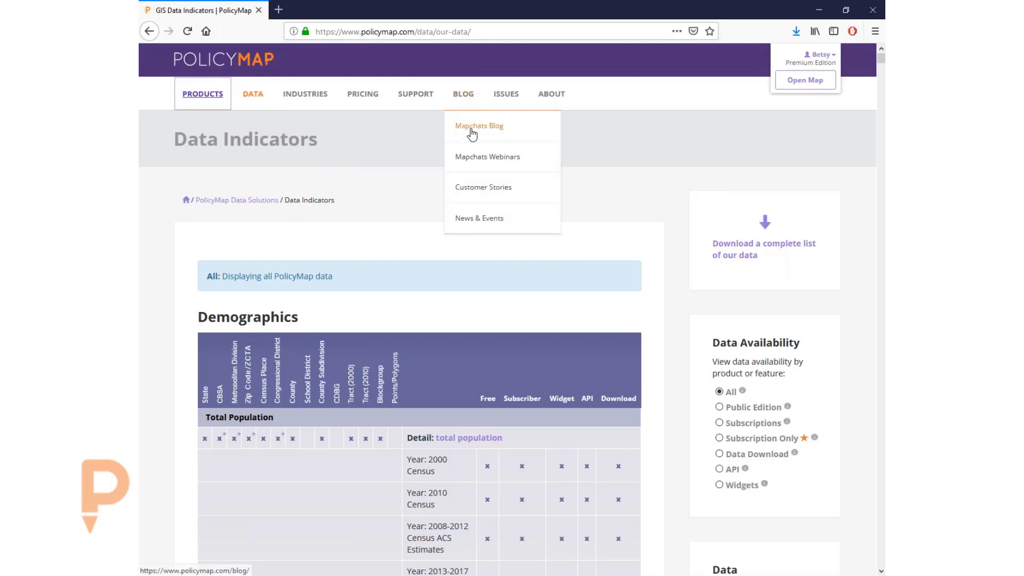
click(484, 190)
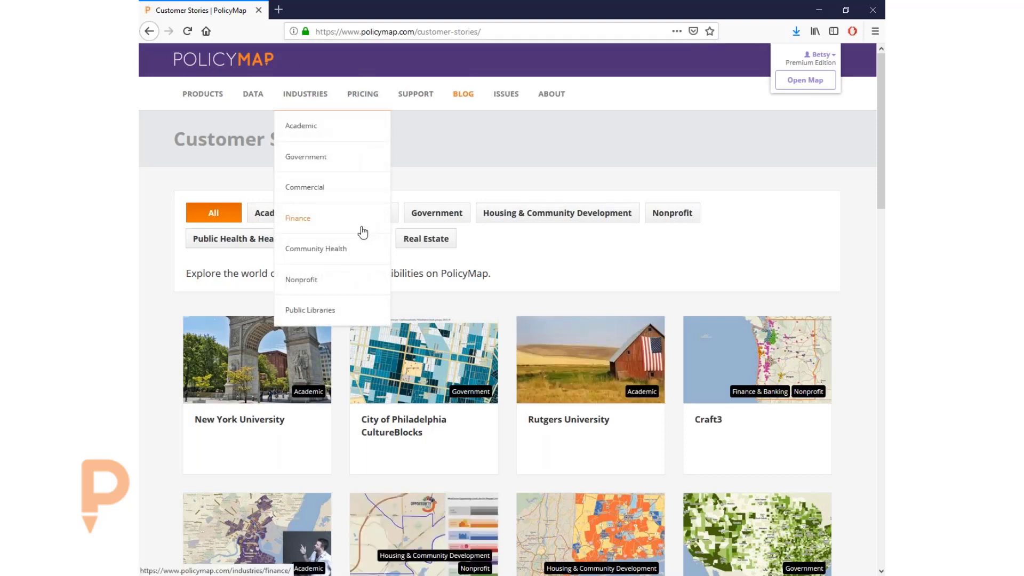
Filter the customer stories in turn by Housing & Community Development, Public Health & Health Care, Public Library and Academic.
click(536, 213)
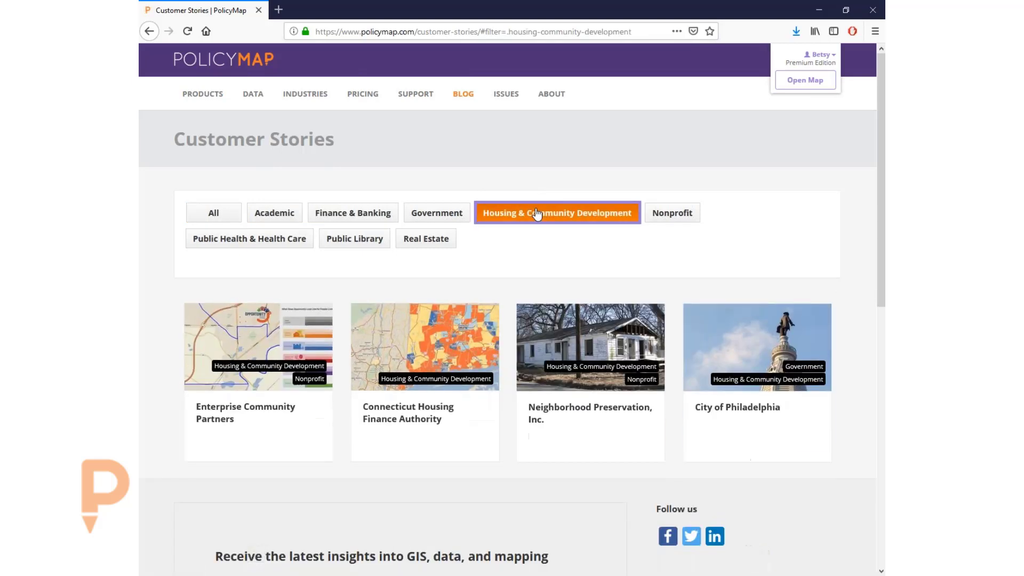
click(258, 241)
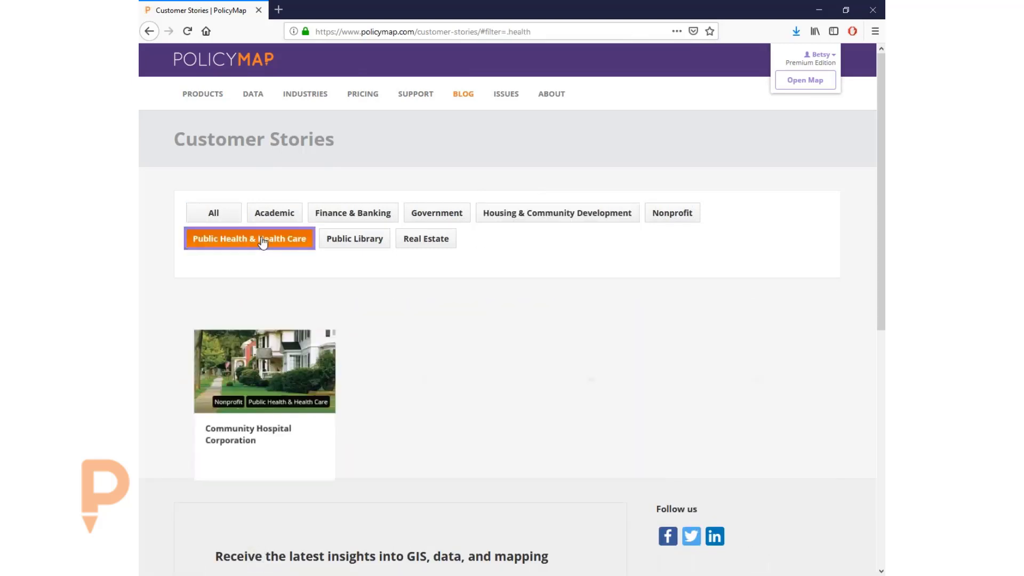
click(362, 244)
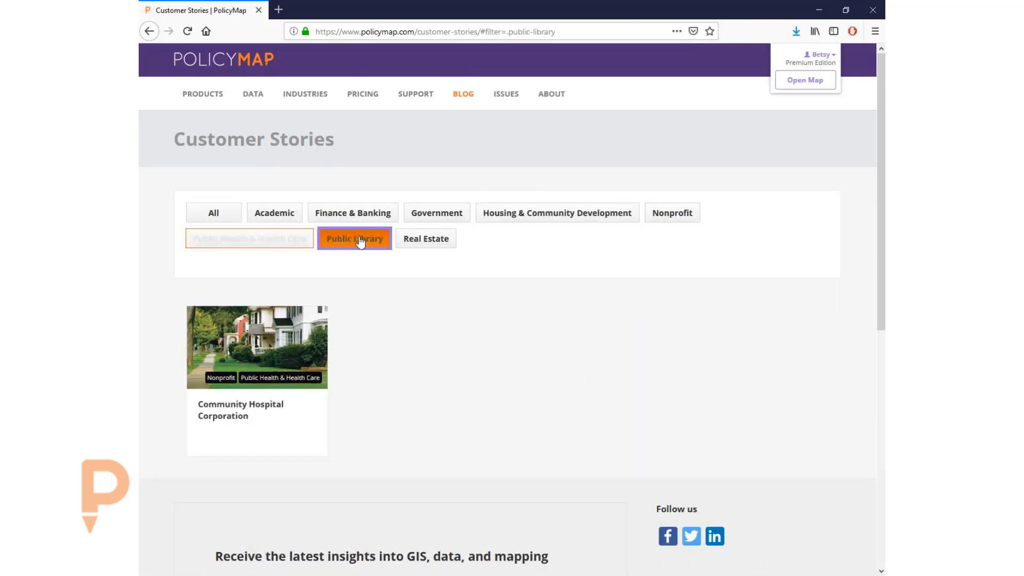
click(282, 218)
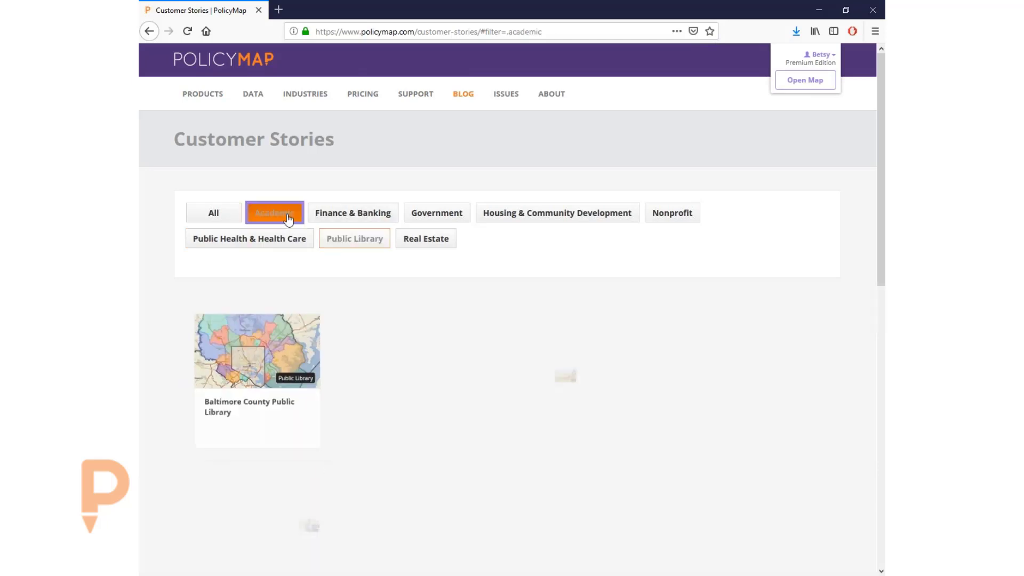
Open the Community Health page under the site's issues.
click(504, 97)
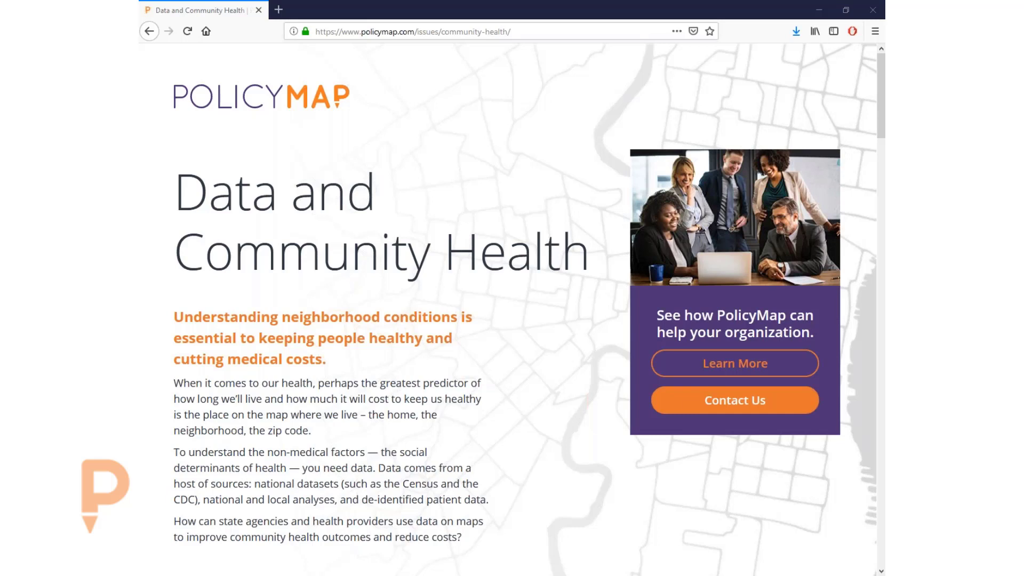
key(XF86AudioLowerVolume)
key(XF86AudioLowerVolume)
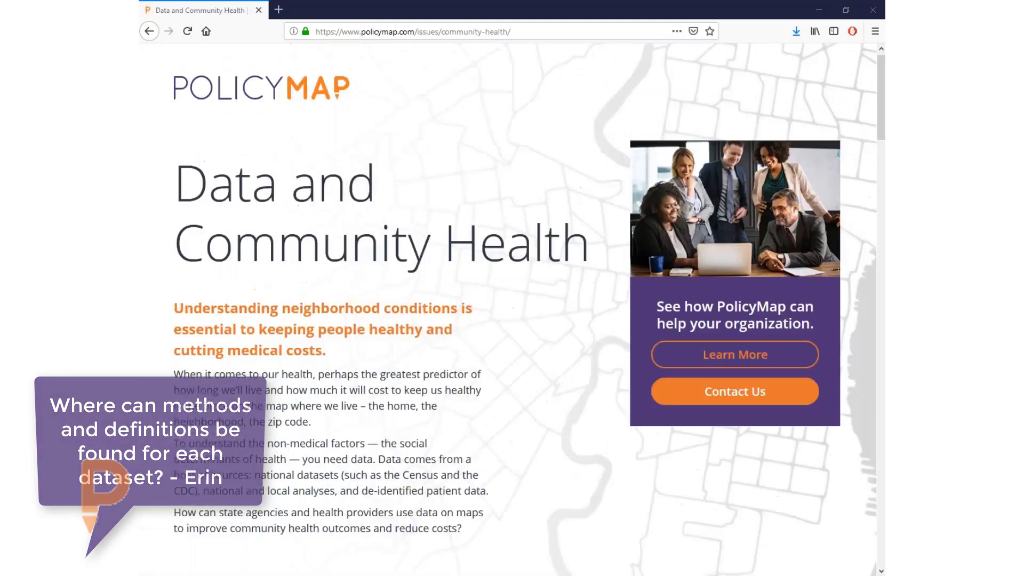
Return from the Community Health page to Customer Stories and open the Data Sources page.
click(150, 32)
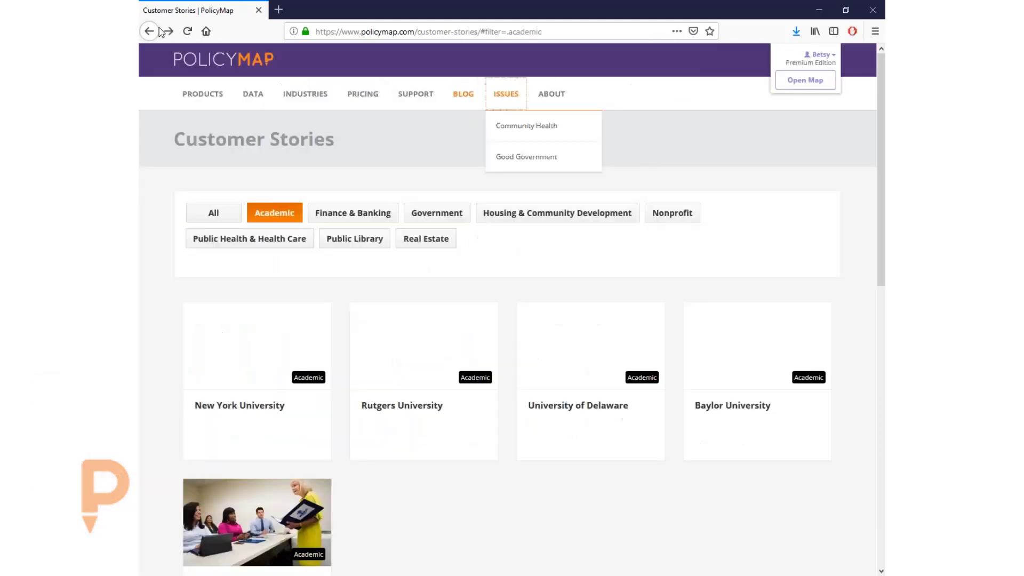
mouse_move(257, 103)
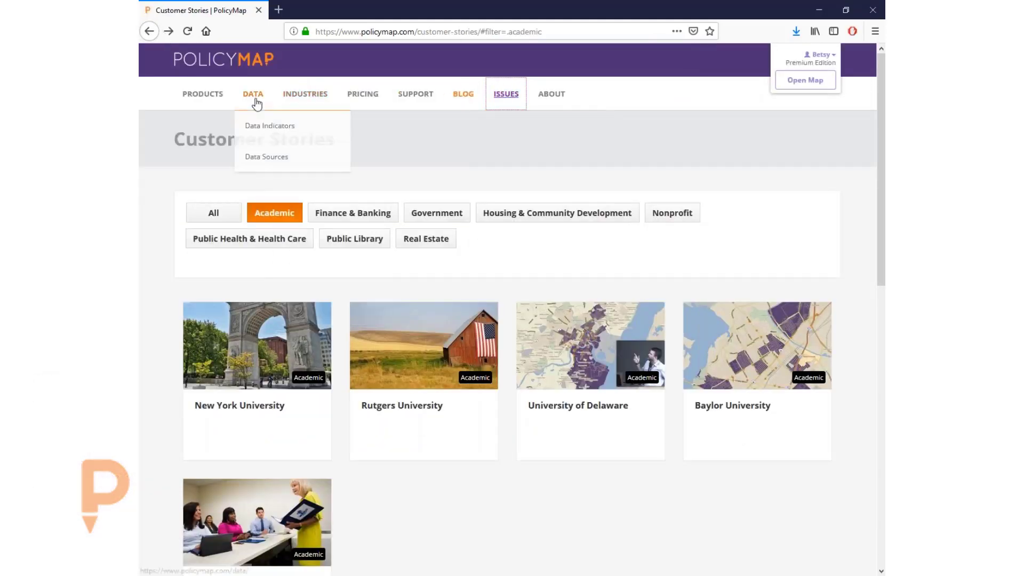
click(322, 159)
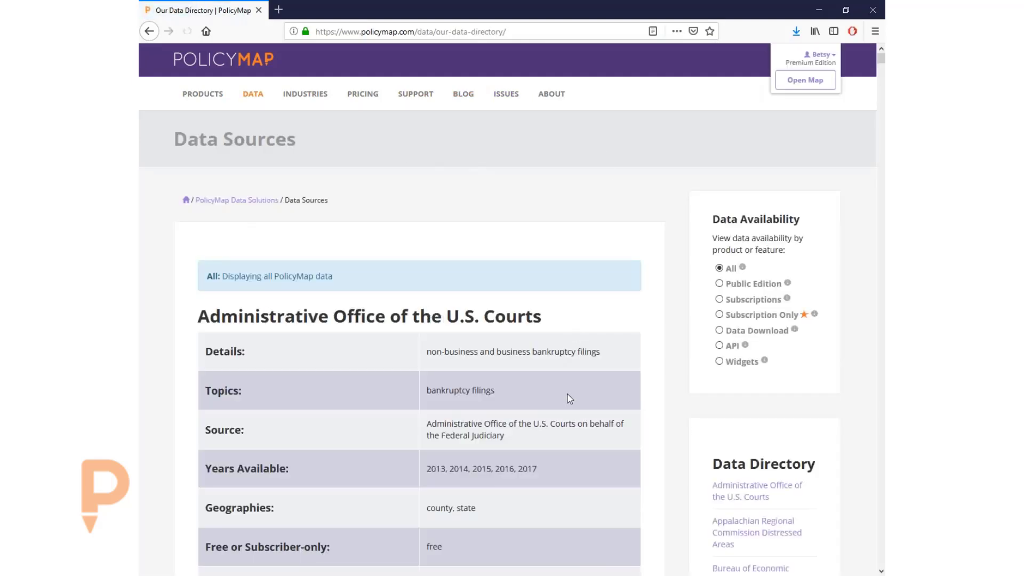
Examine the source details and descriptions of the first datasets in the Data Sources directory, and return to the page's beginning.
scroll(546, 386, down, 1)
scroll(545, 385, down, 6)
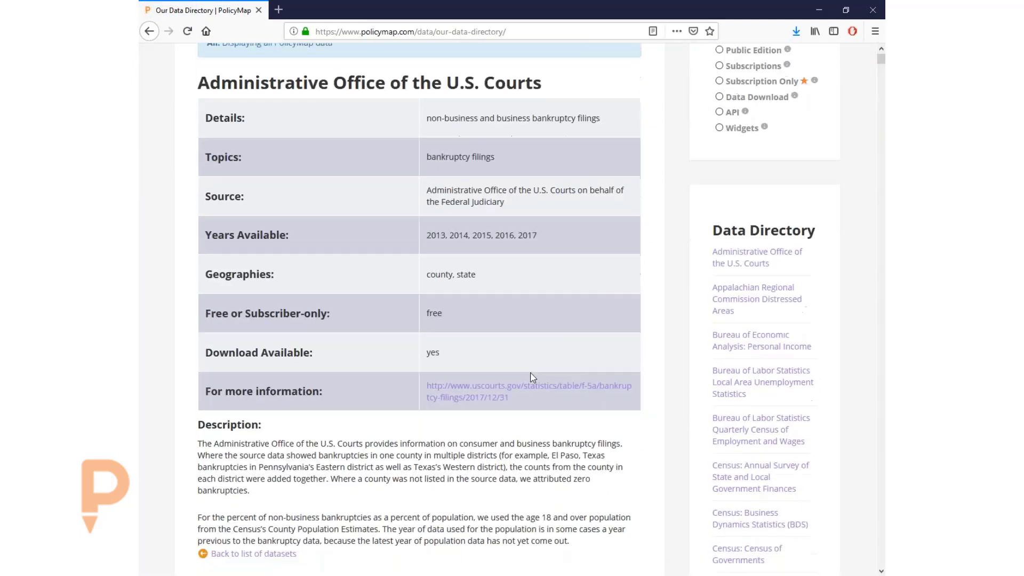
scroll(532, 377, down, 3)
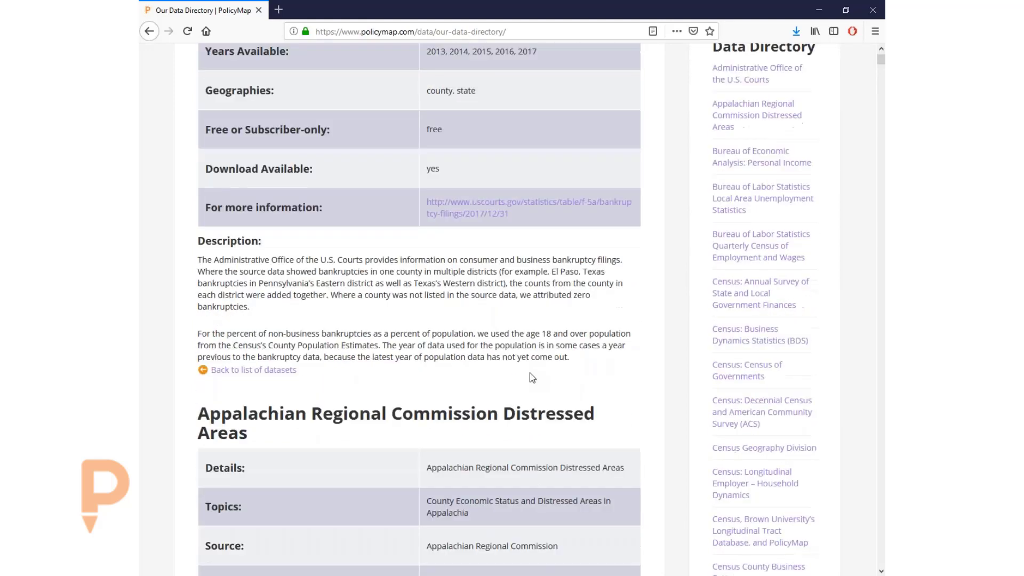
scroll(532, 378, down, 5)
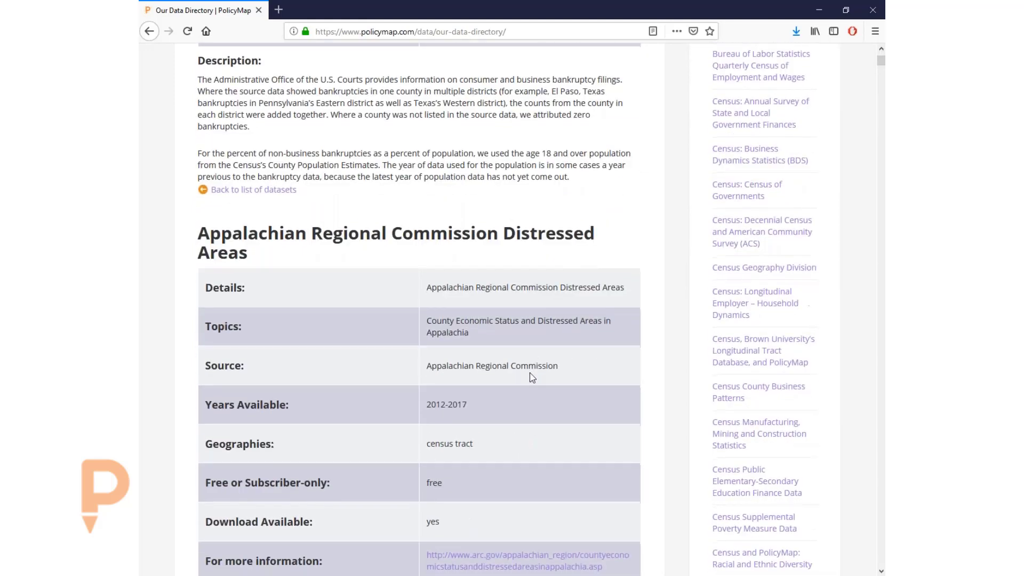
scroll(530, 378, down, 5)
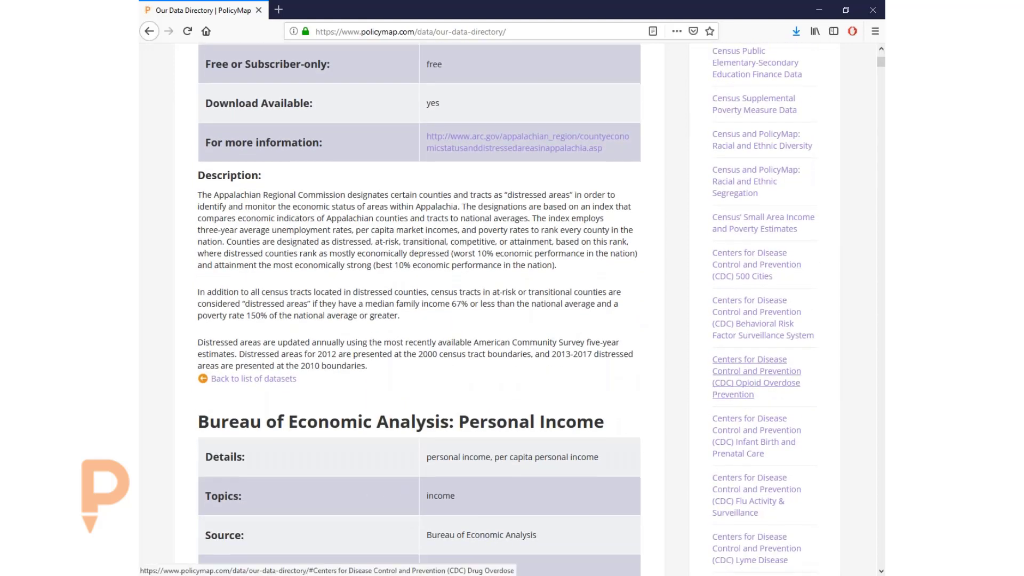
scroll(709, 383, down, 3)
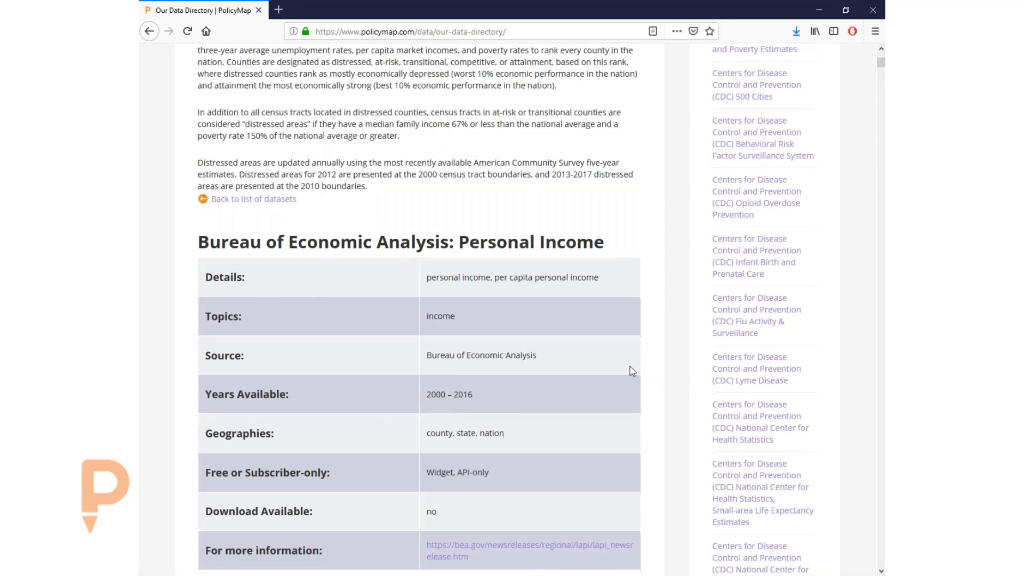
scroll(629, 368, down, 2)
scroll(629, 371, down, 1)
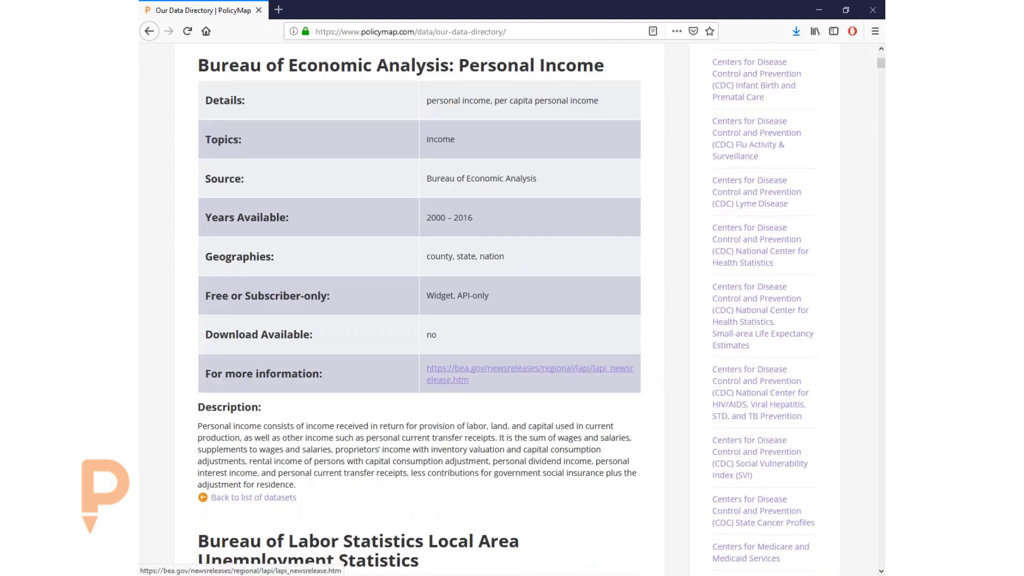
scroll(624, 346, up, 8)
scroll(635, 338, up, 15)
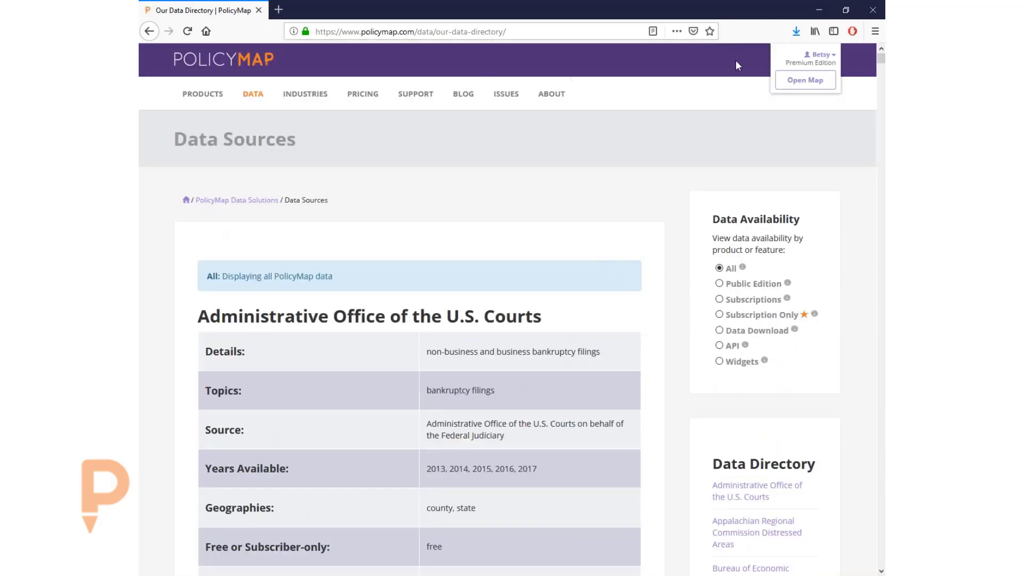
Open the map and display the Overall Social Vulnerability data layer from the Quality of Life data.
click(798, 80)
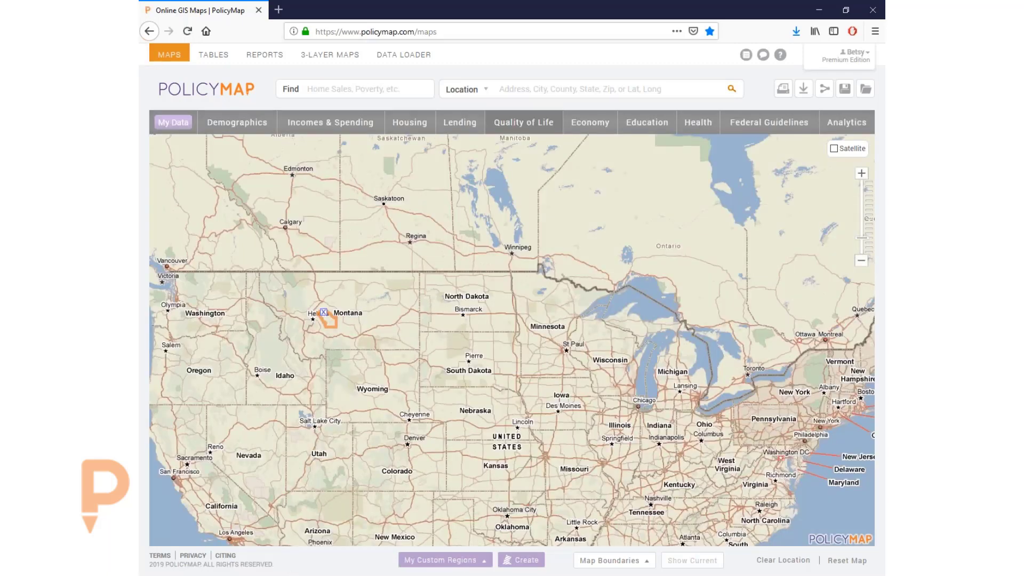
click(551, 122)
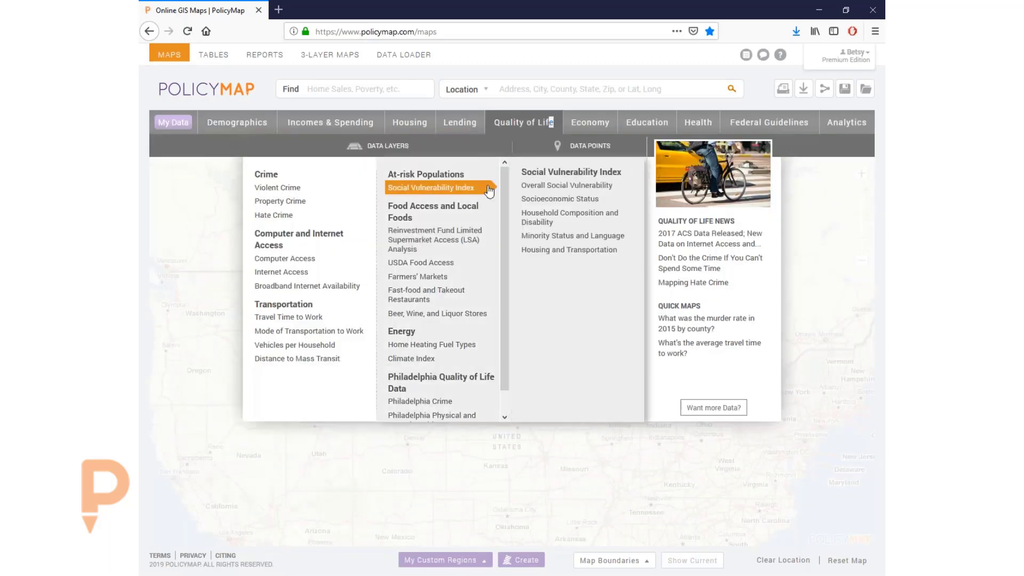
click(563, 185)
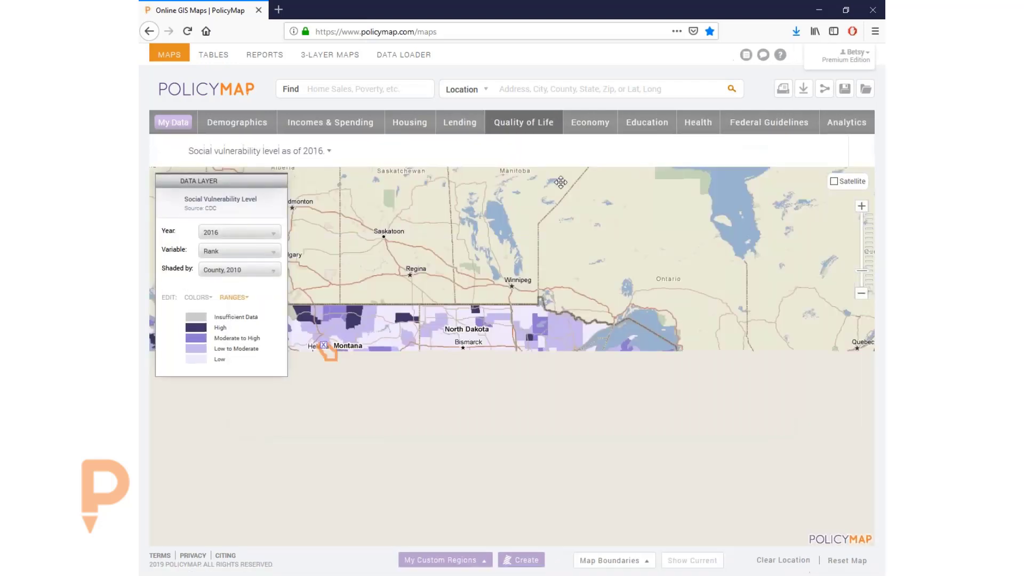
Open the social vulnerability layer's description and read its full methodology entry in the data directory.
double_click(285, 151)
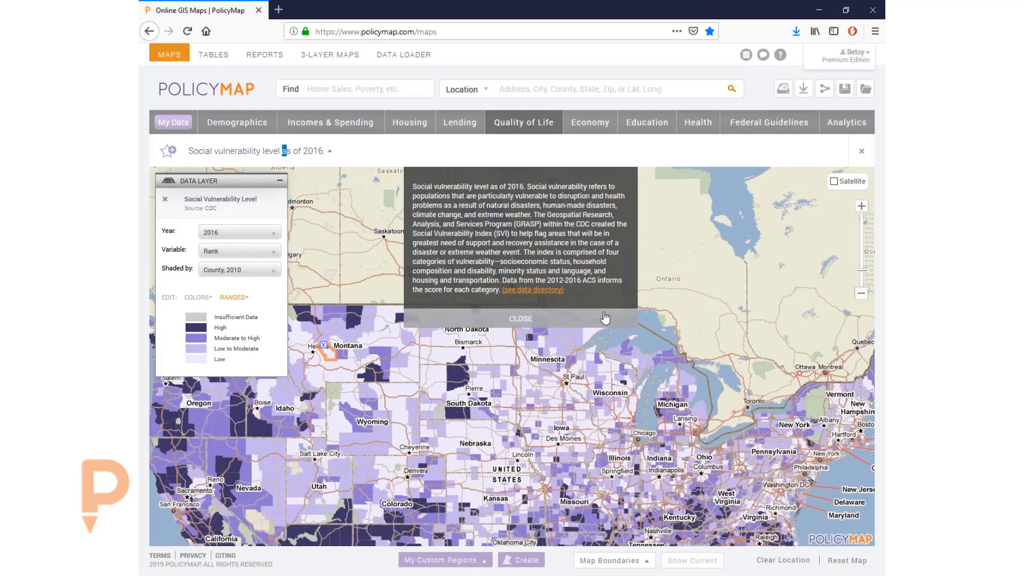
click(541, 293)
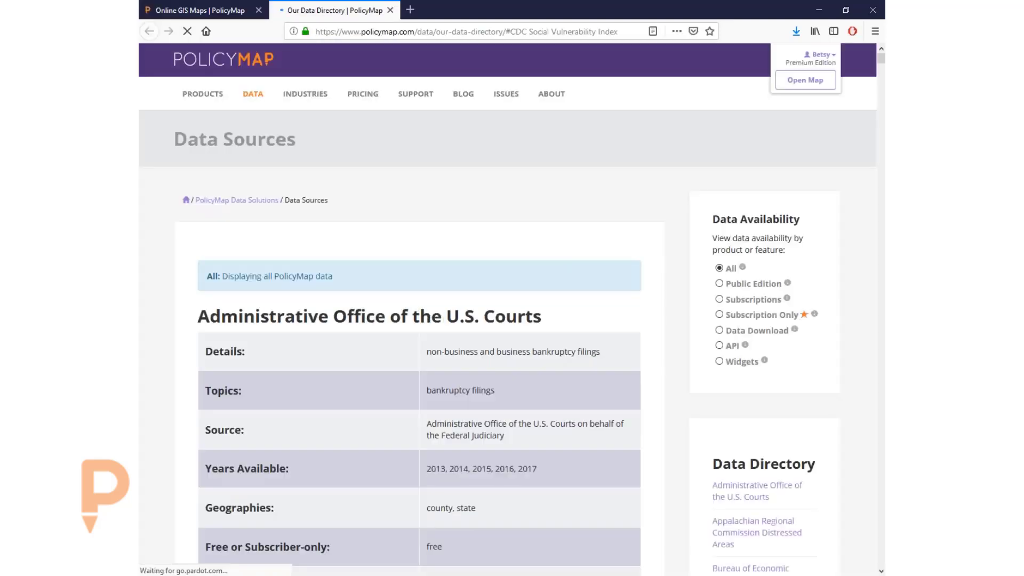
scroll(553, 297, down, 3)
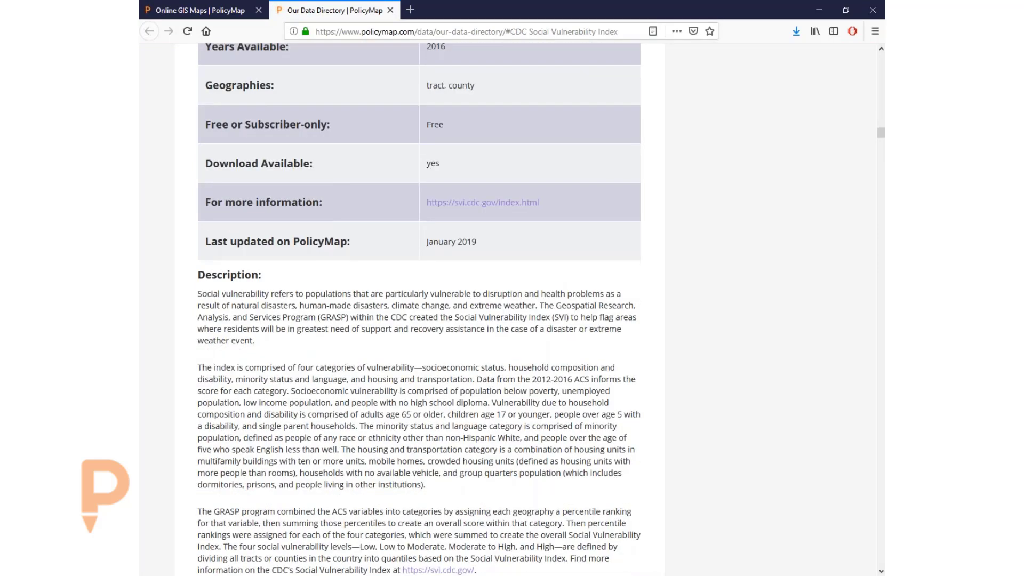
scroll(420, 309, down, 1)
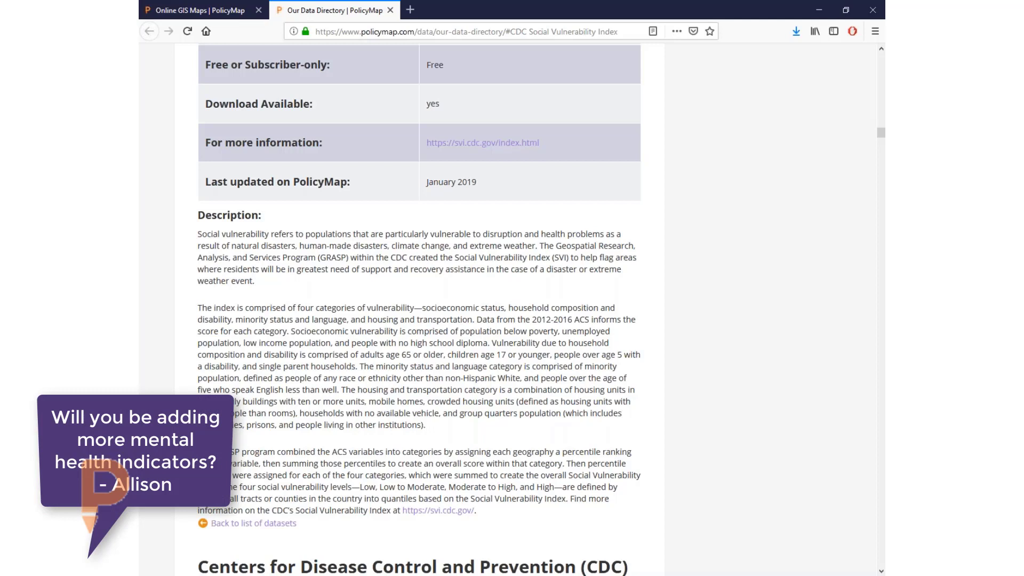
Review the source and availability details of the CDC Social Vulnerability Index entry, and return to the online map.
scroll(419, 309, up, 2)
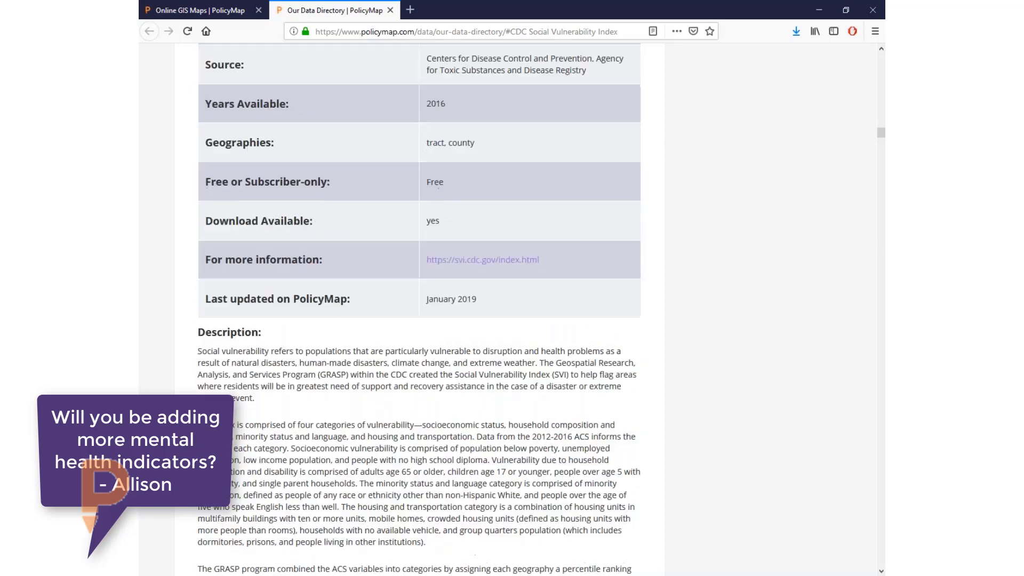
scroll(420, 310, up, 3)
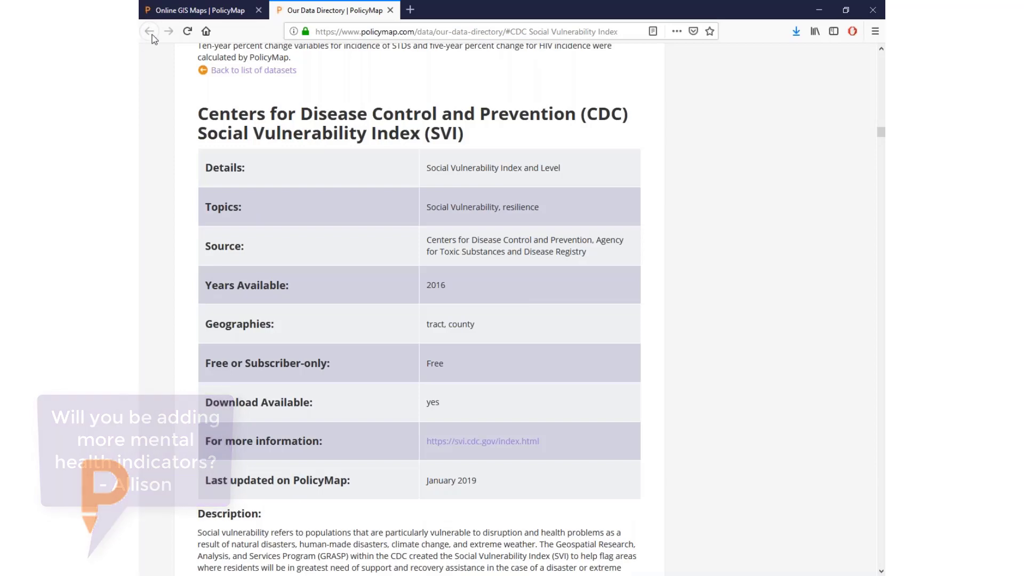
click(214, 18)
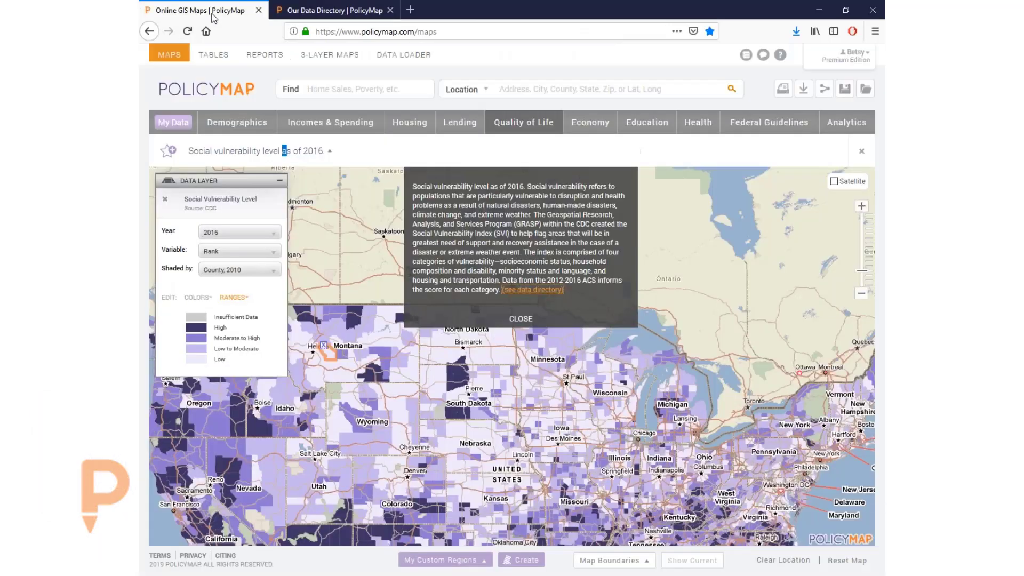
Display the Mental Health layer of Poor Health Days from the Health data, close its description and view the southern United States.
click(704, 124)
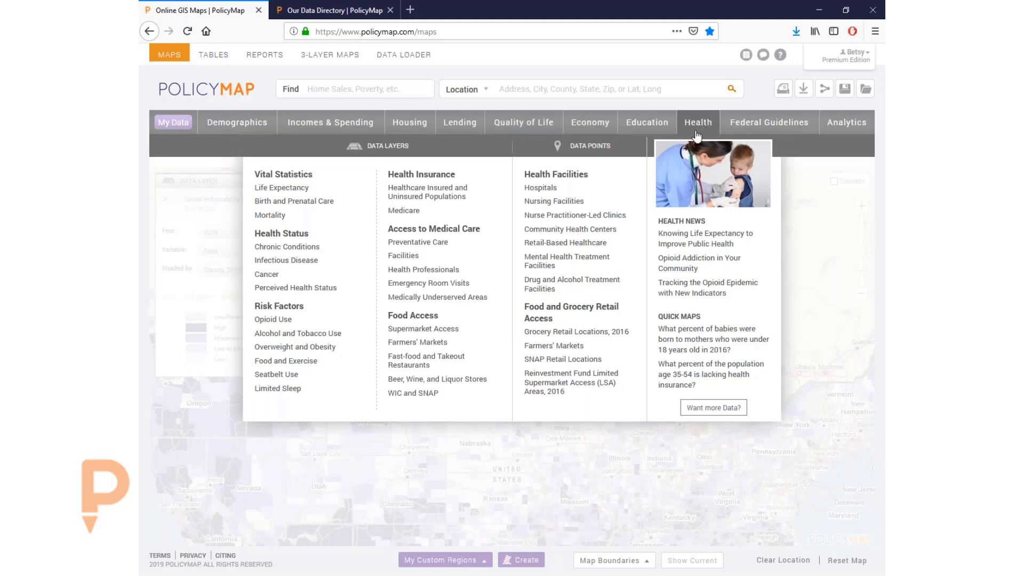
mouse_move(275, 319)
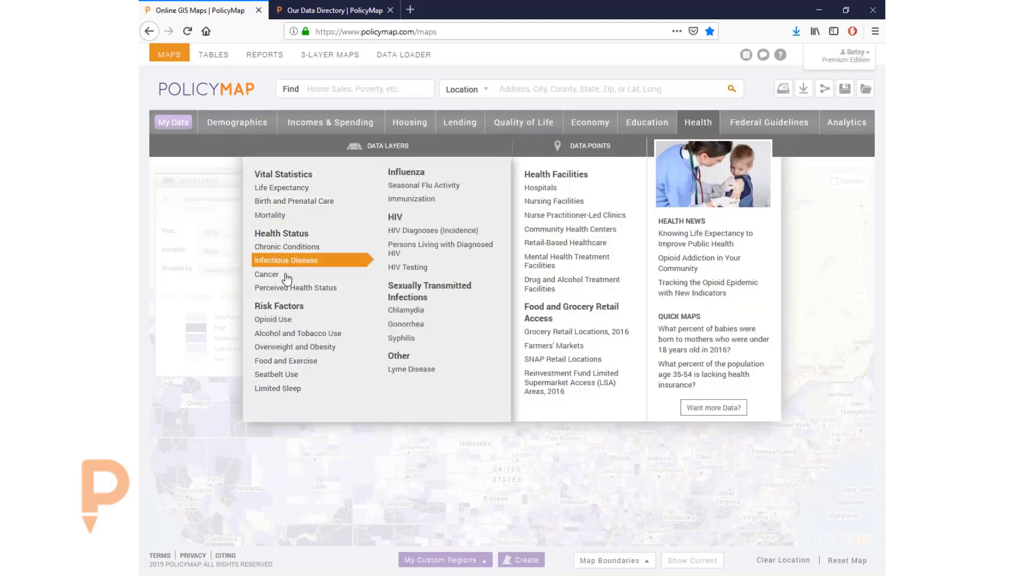
mouse_move(303, 285)
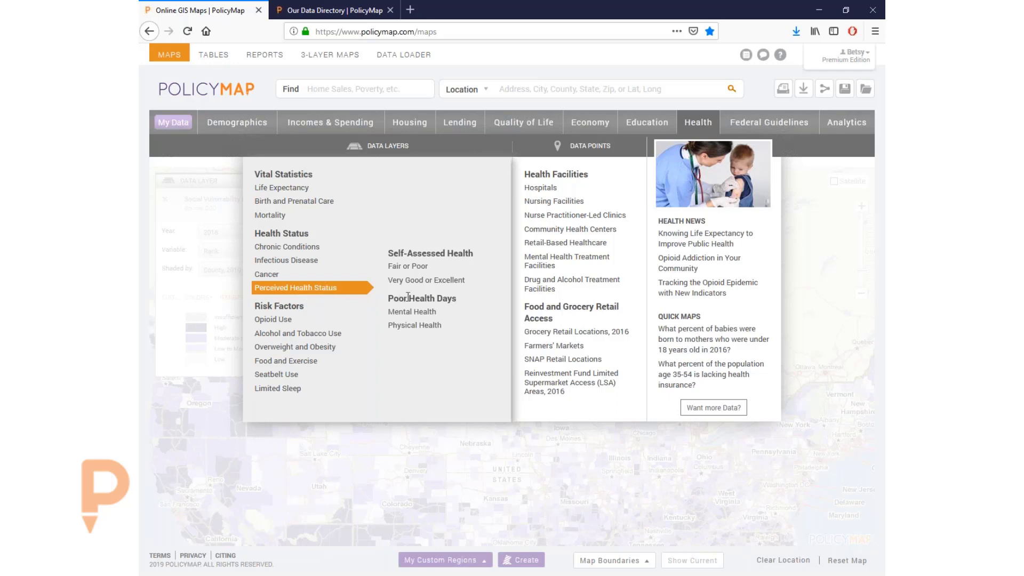
click(421, 314)
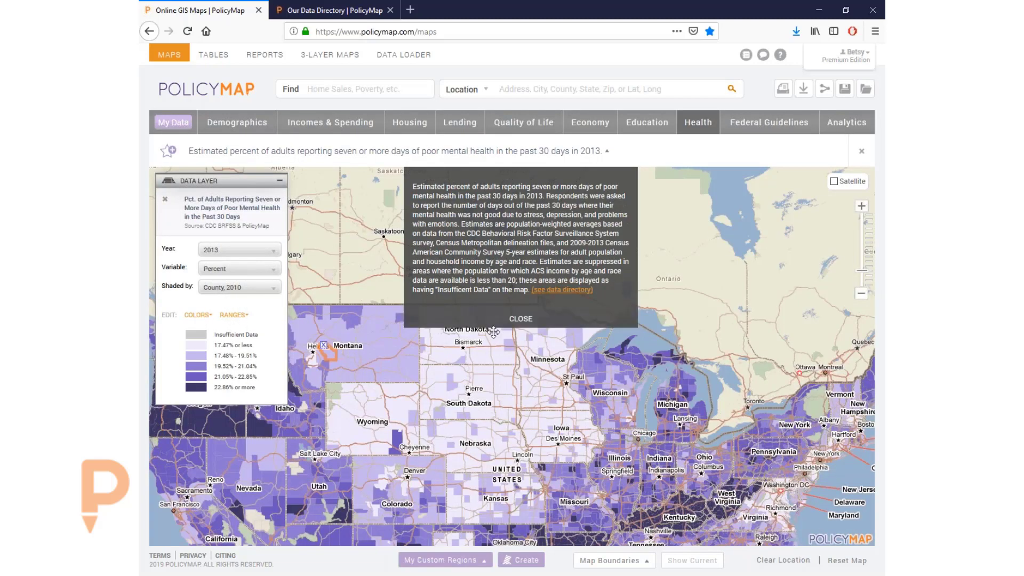
click(522, 319)
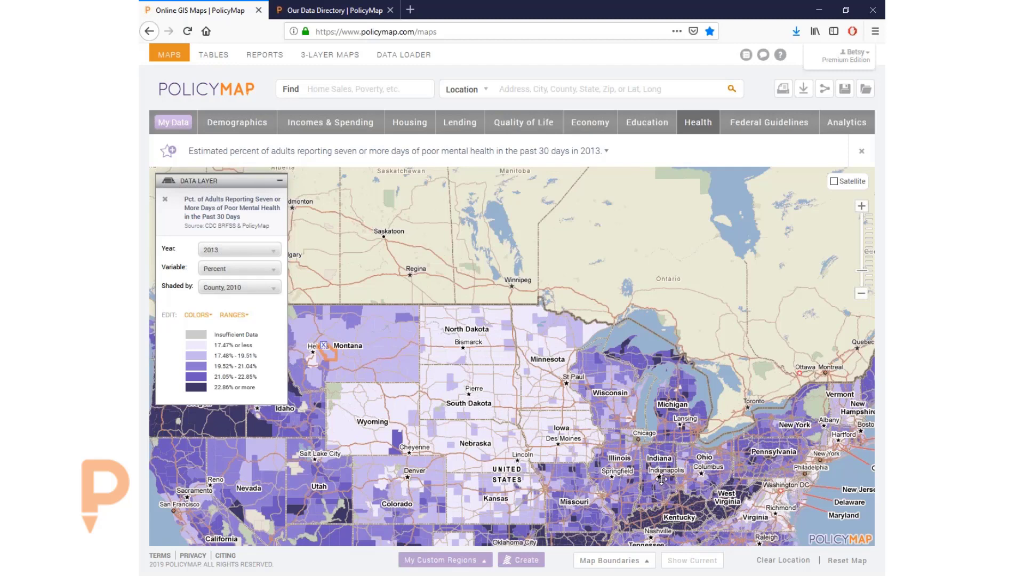
drag(662, 479, 671, 280)
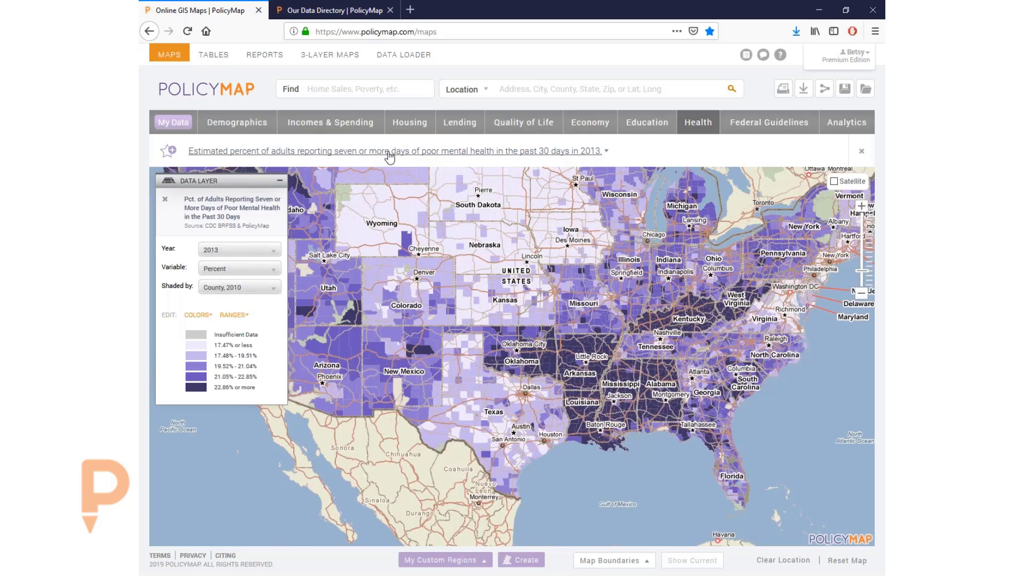
Browse the adult-population Chronic Conditions in the Health data and check which sources offer COPD and Diabetes layers.
click(697, 124)
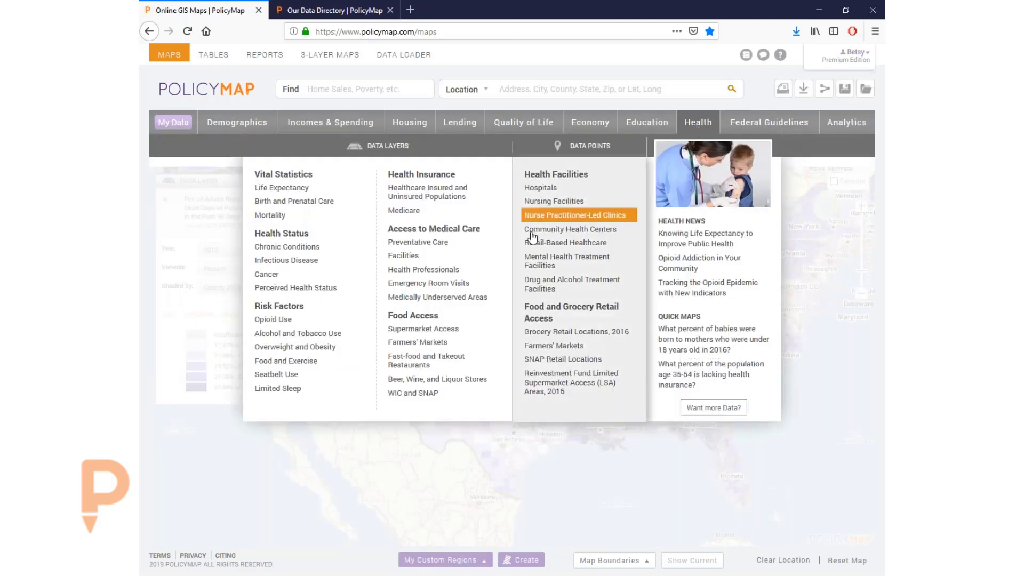
mouse_move(302, 290)
mouse_move(296, 257)
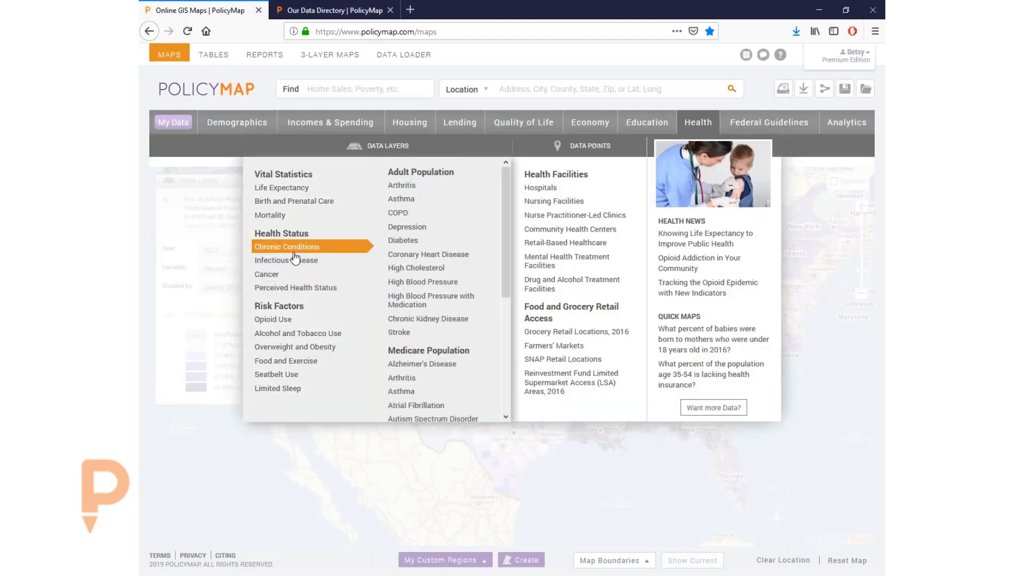
mouse_move(446, 225)
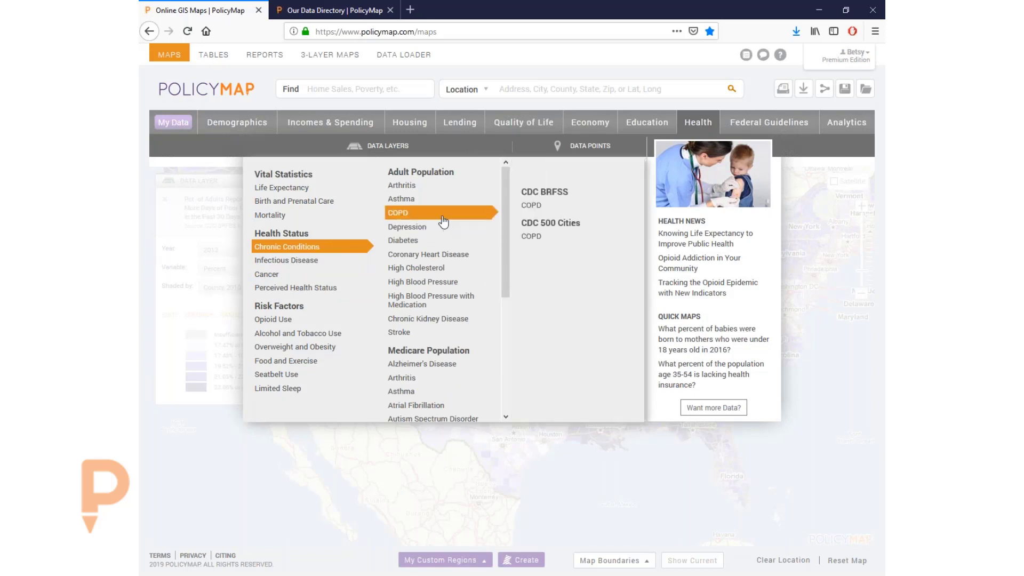
mouse_move(433, 208)
mouse_move(447, 242)
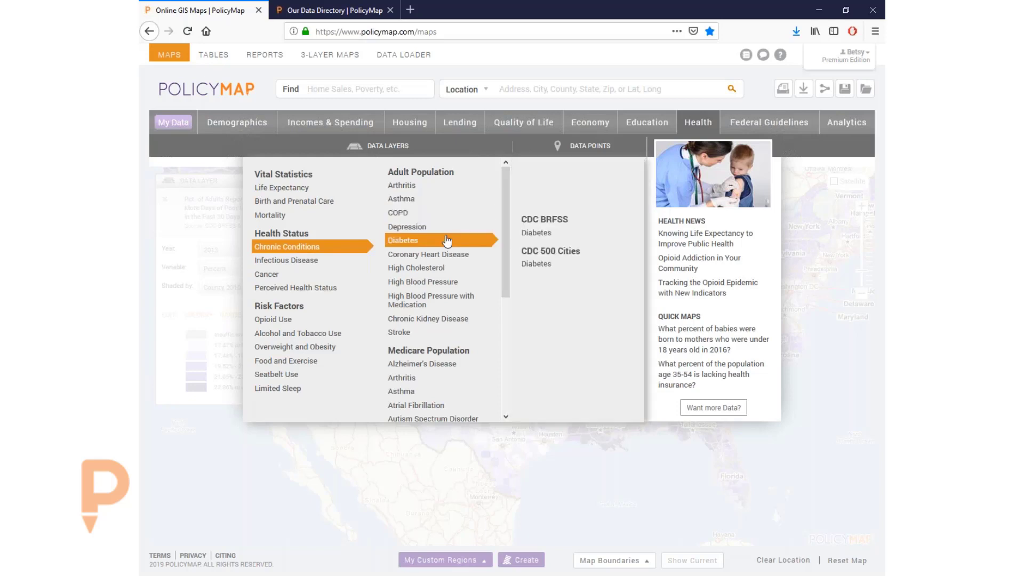